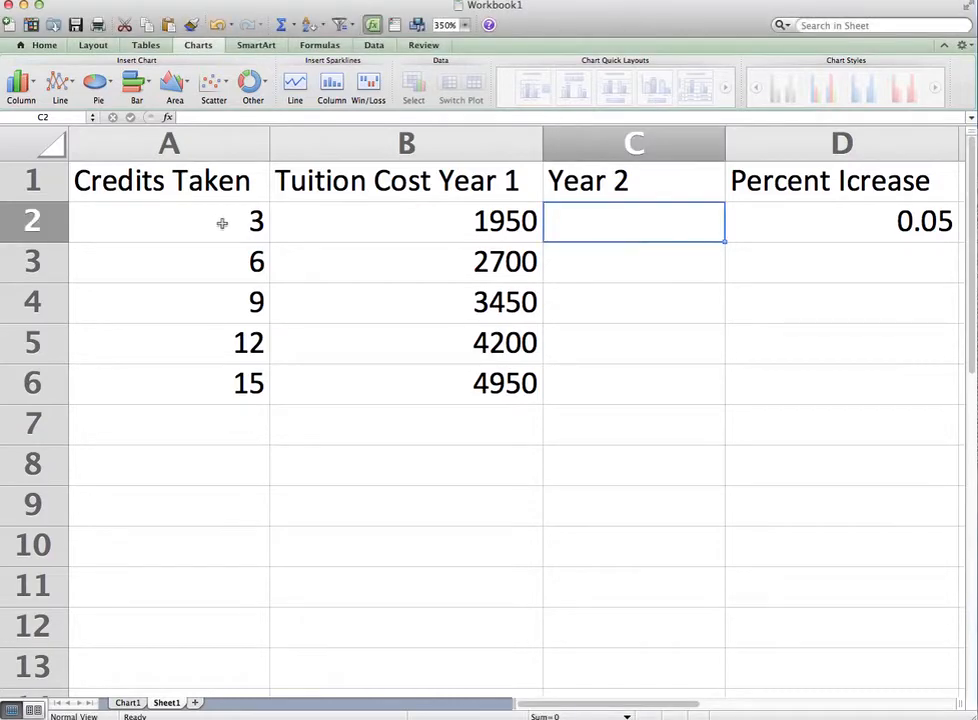
Step: Check the credit values in A2 through A6 and the formula behind the year 1 tuition cost in B6
{"action": "left_click", "coordinate": [222, 223]}
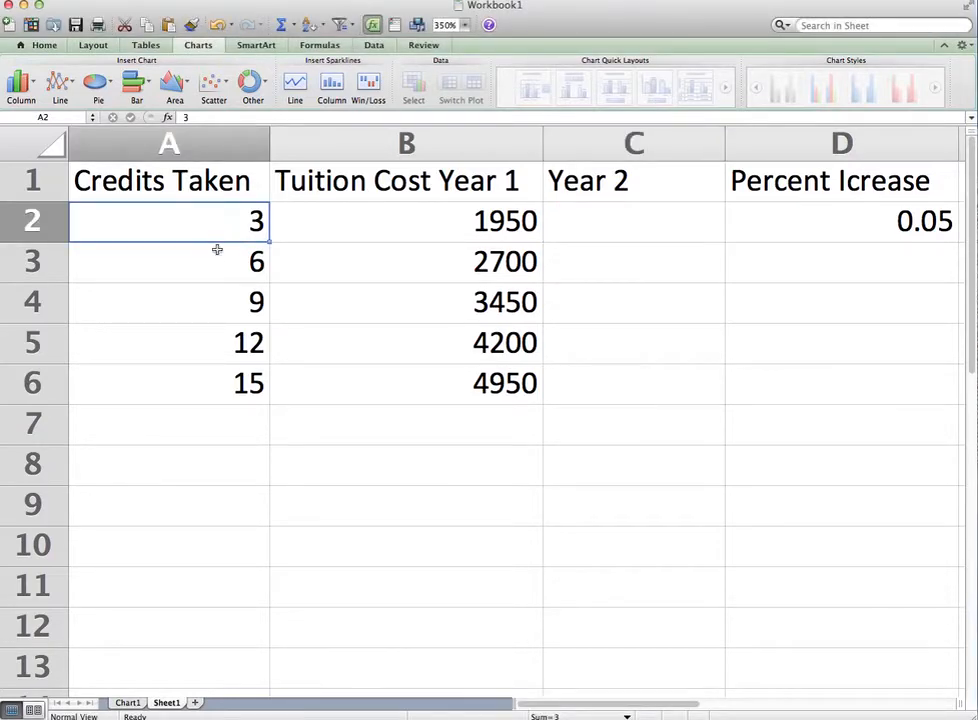
{"action": "left_click", "coordinate": [215, 261]}
{"action": "left_click", "coordinate": [210, 304]}
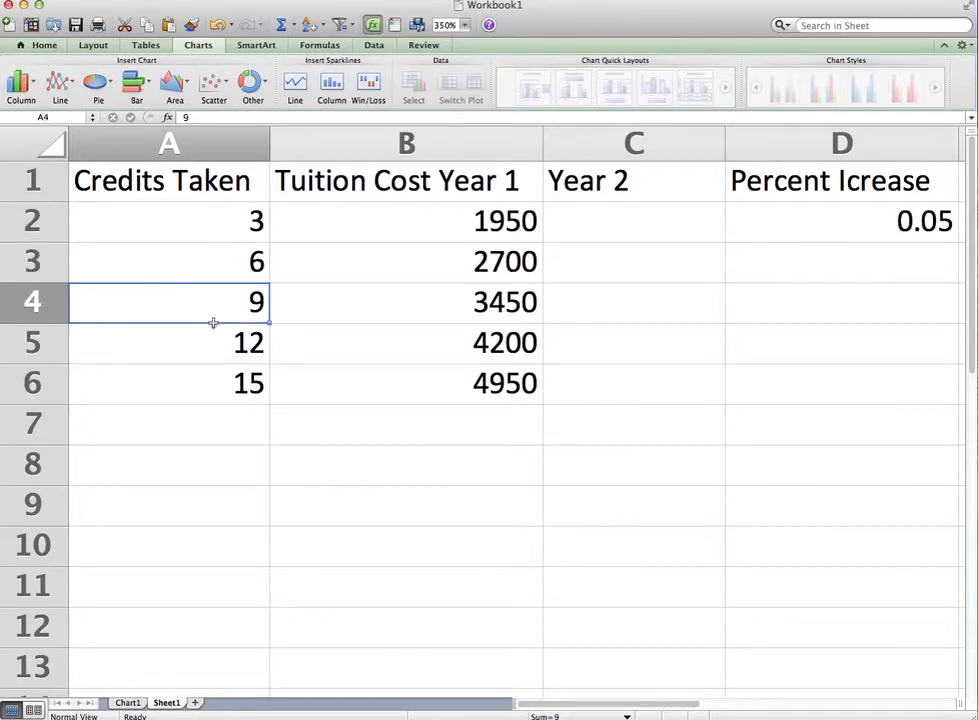
{"action": "left_click", "coordinate": [201, 358]}
{"action": "left_click", "coordinate": [194, 380]}
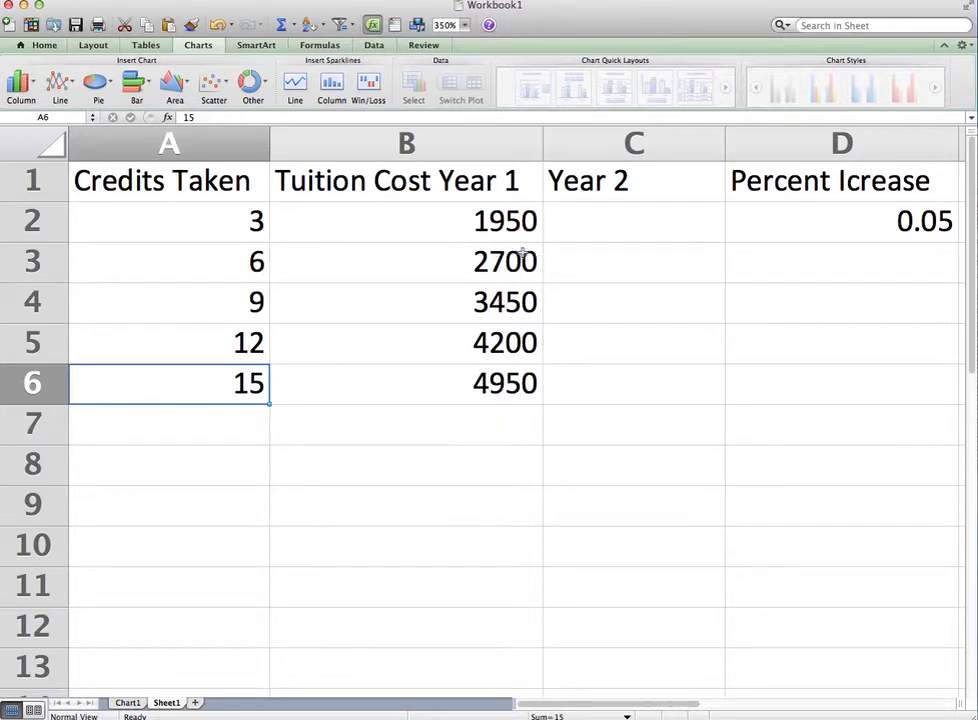
{"action": "left_click", "coordinate": [497, 393]}
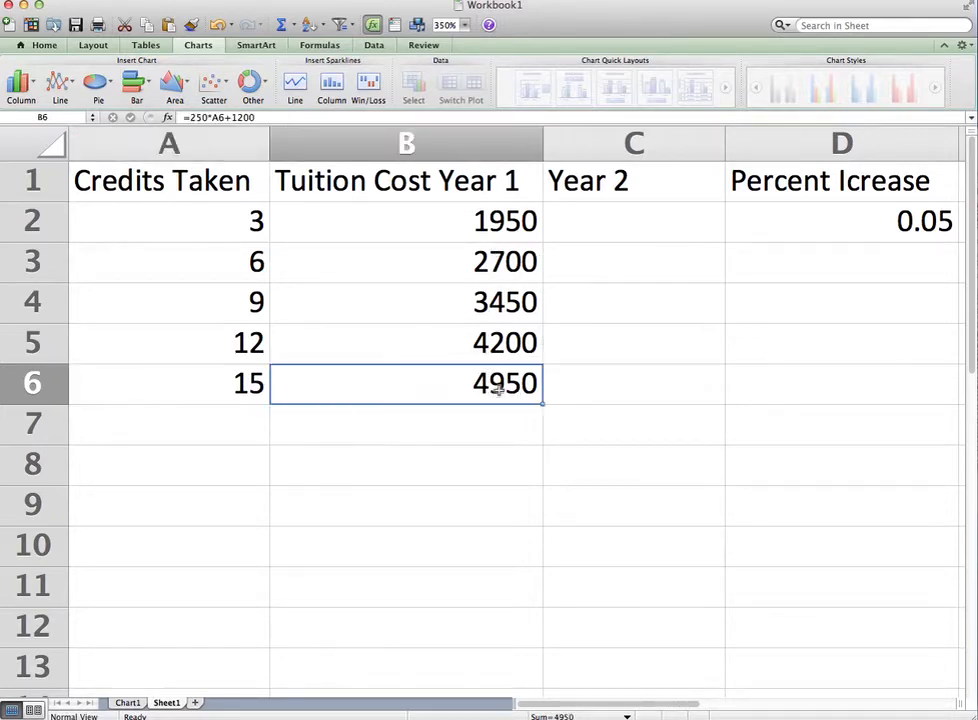
Step: Change the header in B1 to "Tuition Cost Sem 1"
{"action": "left_click", "coordinate": [518, 186]}
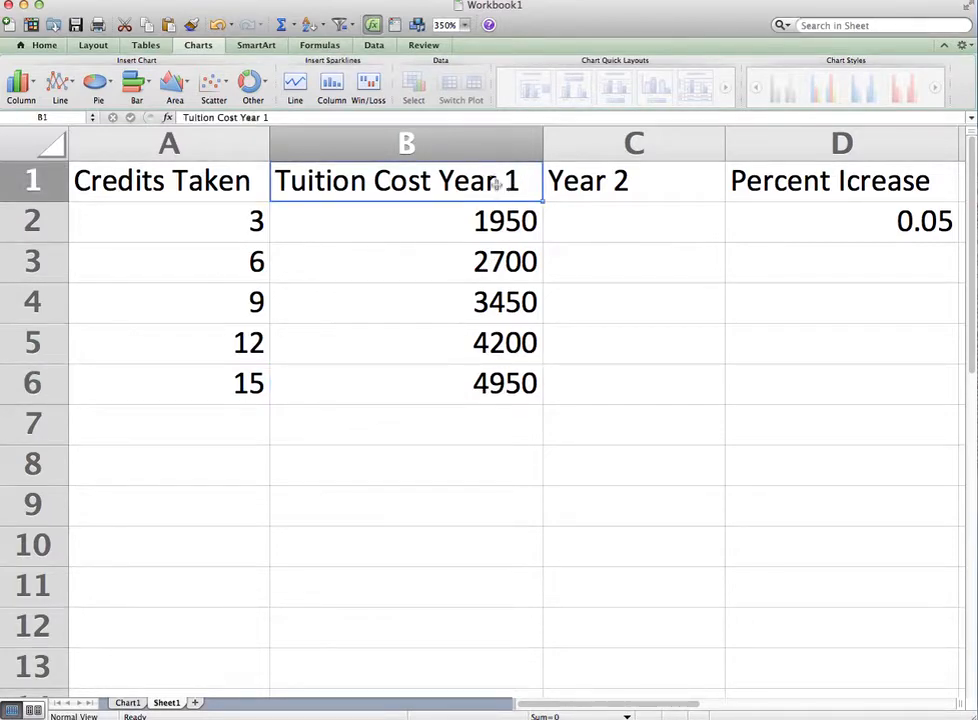
{"action": "double_click", "coordinate": [501, 183]}
{"action": "left_click_drag", "start_coordinate": [501, 183], "coordinate": [440, 183]}
{"action": "type", "text": "Sem"}
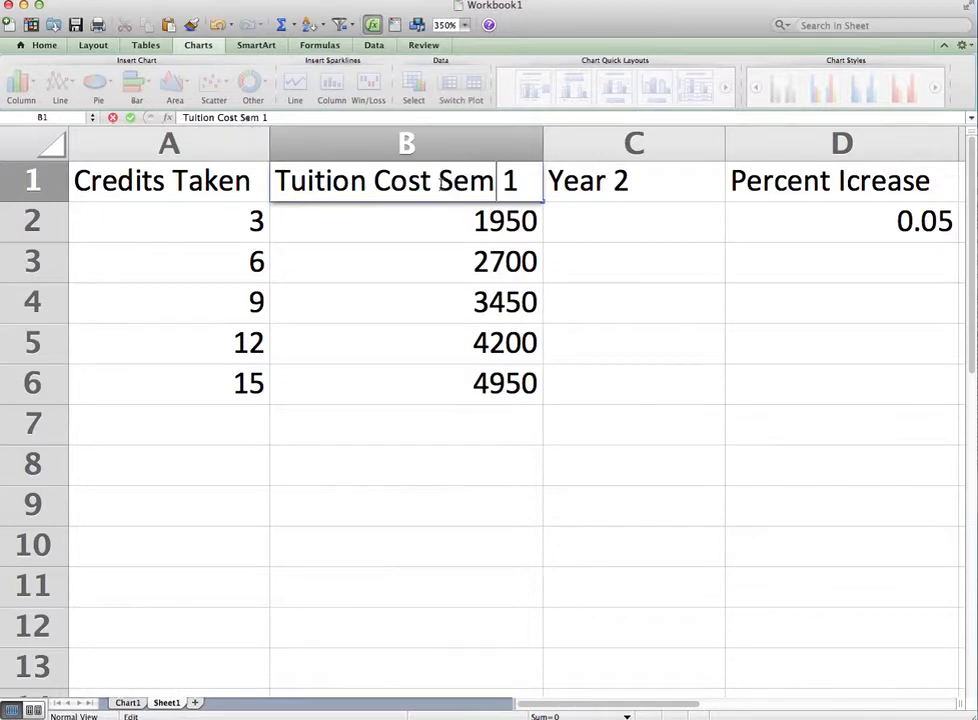
Step: Change the header in C1 to "Sem 2"
{"action": "left_click", "coordinate": [585, 183]}
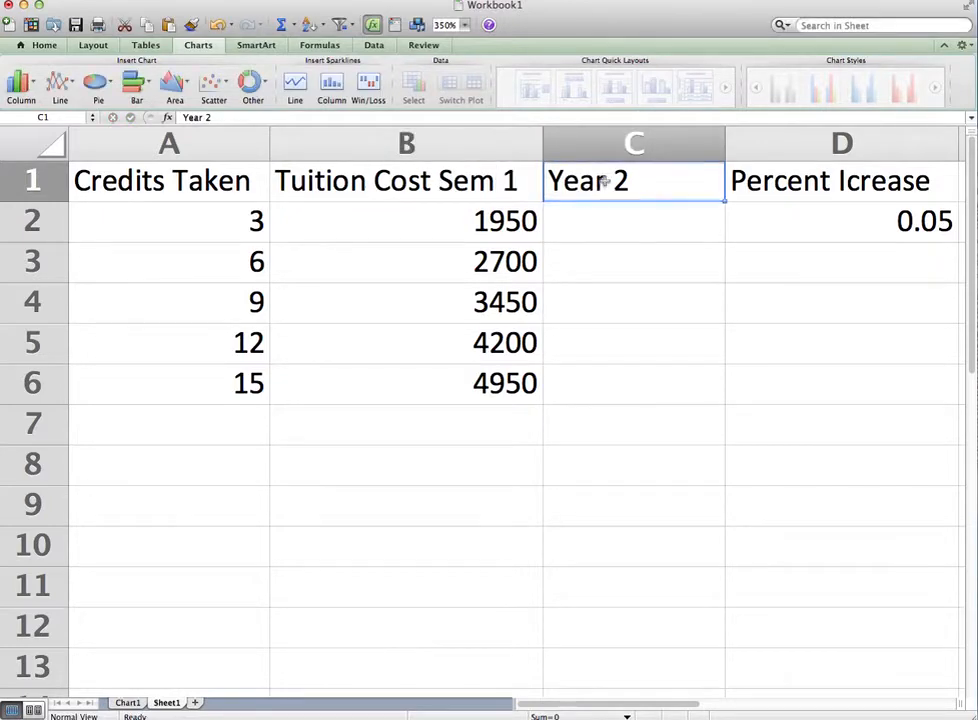
{"action": "double_click", "coordinate": [606, 181]}
{"action": "left_click_drag", "start_coordinate": [607, 181], "coordinate": [552, 181]}
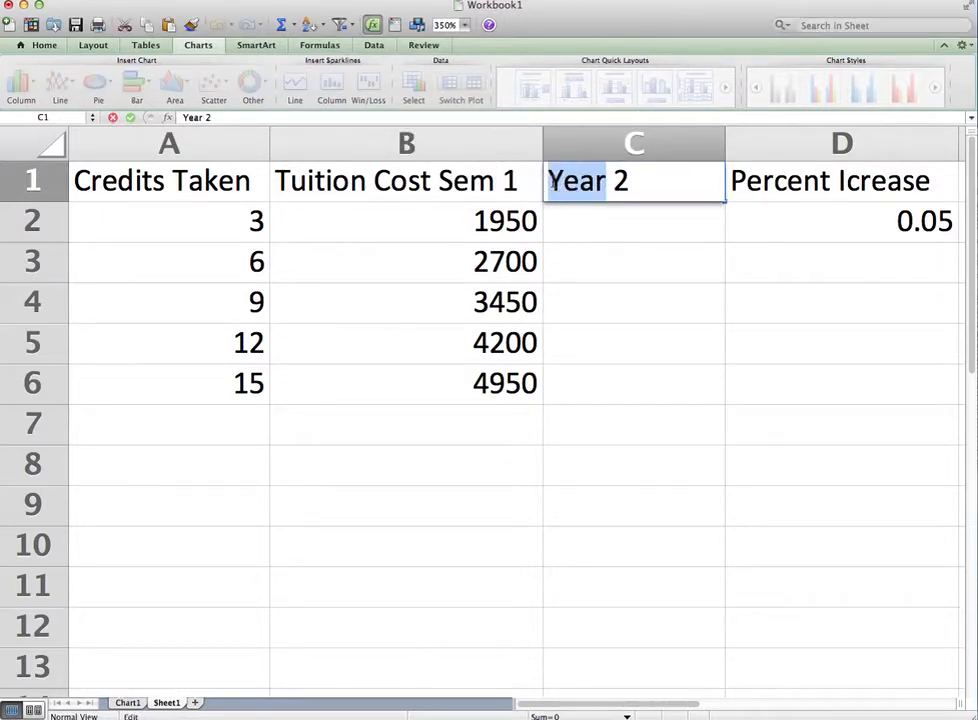
{"action": "type", "text": "Sem"}
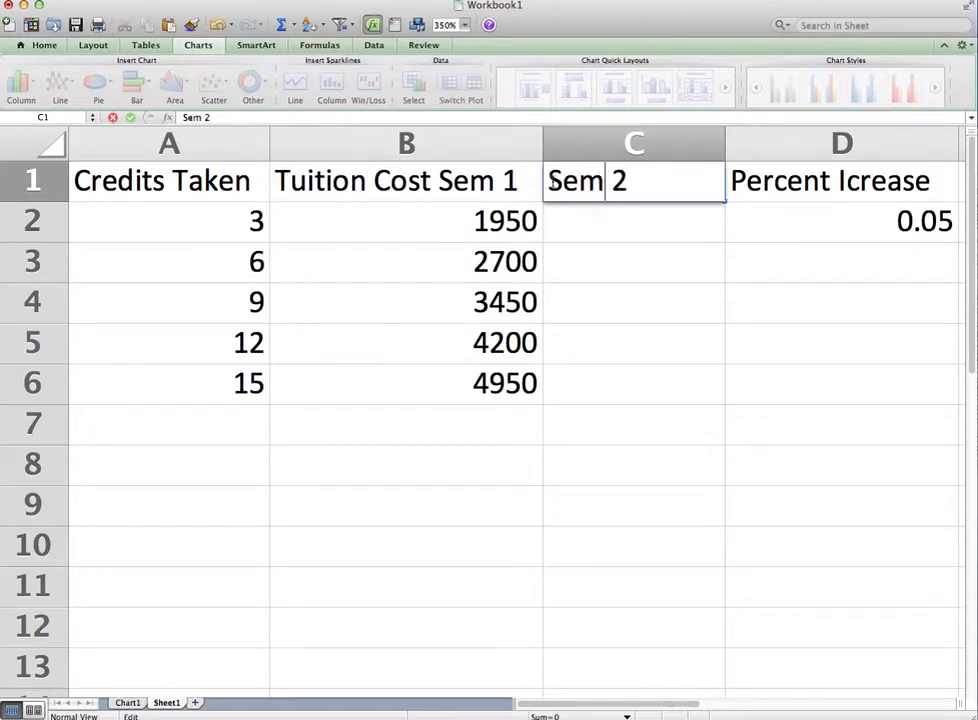
{"action": "key", "text": "Return"}
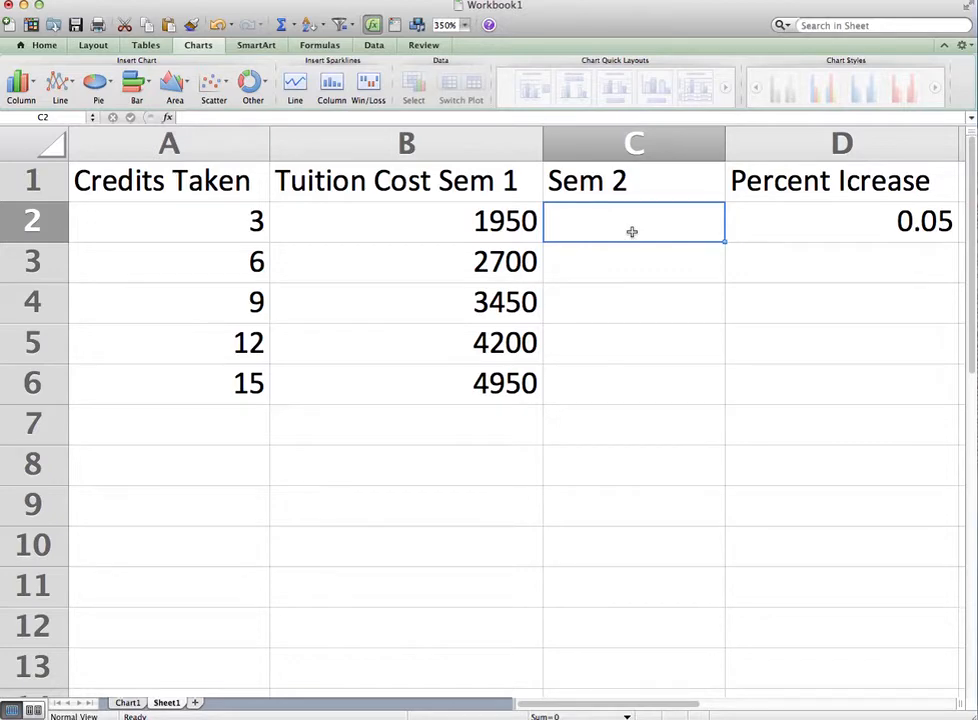
Step: Enter the formula =B2*(1+$D$2) in C2 and fill it down through C6
{"action": "type", "text": "="}
{"action": "left_click", "coordinate": [513, 229]}
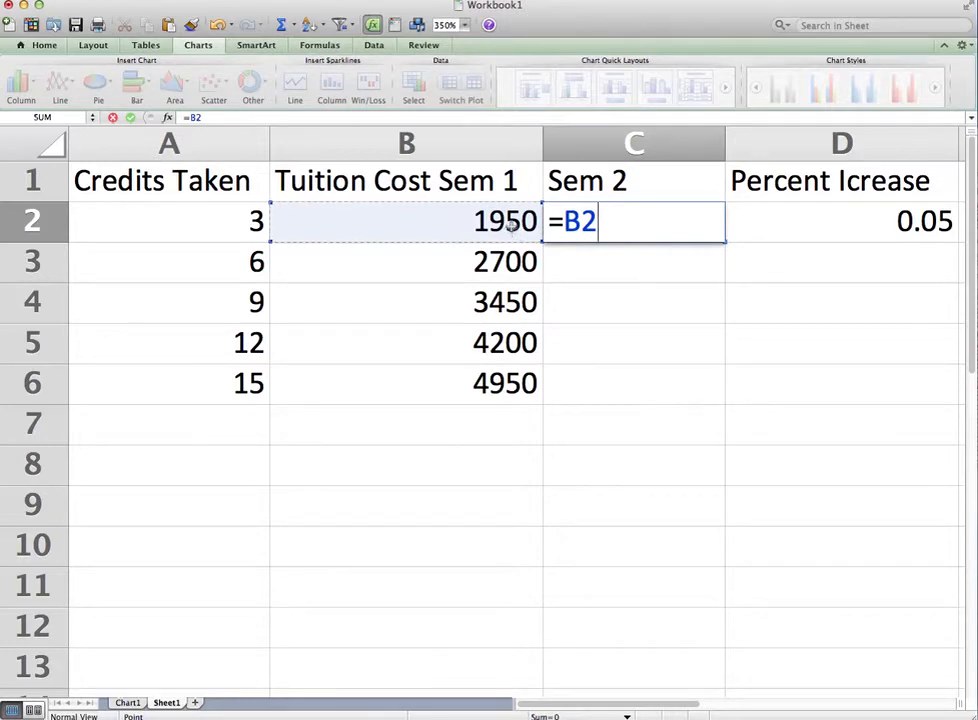
{"action": "type", "text": "*"}
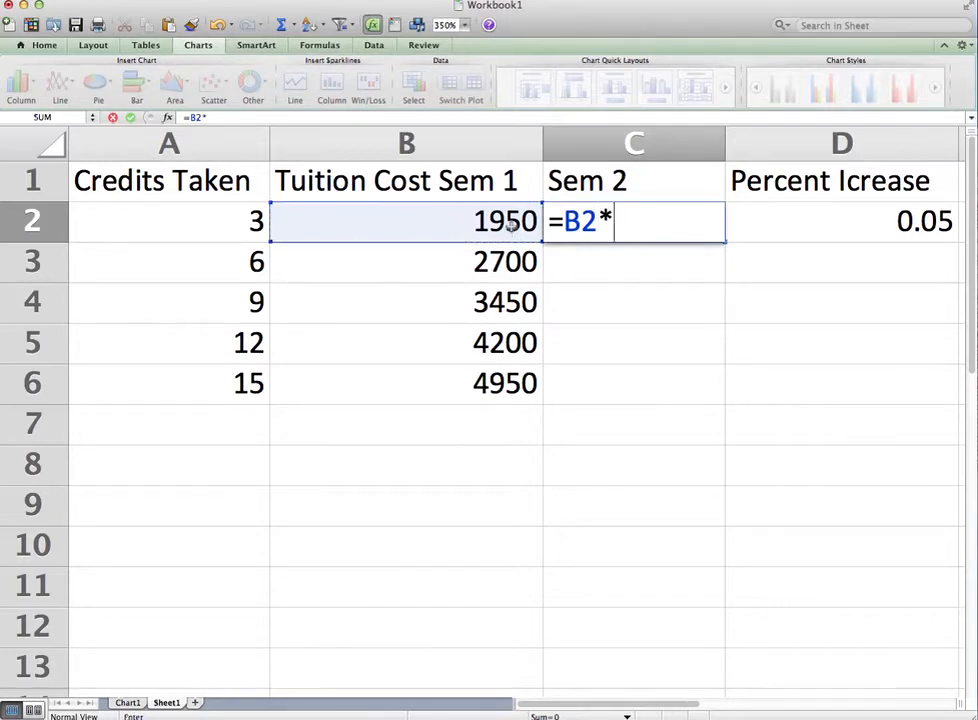
{"action": "type", "text": "(1+"}
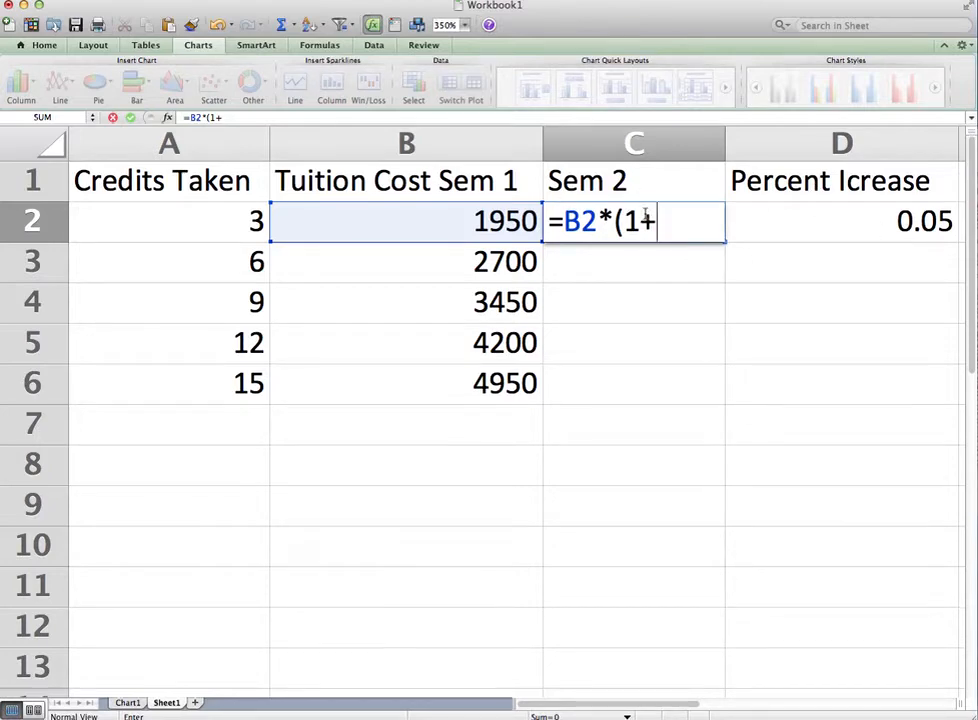
{"action": "left_click", "coordinate": [808, 223]}
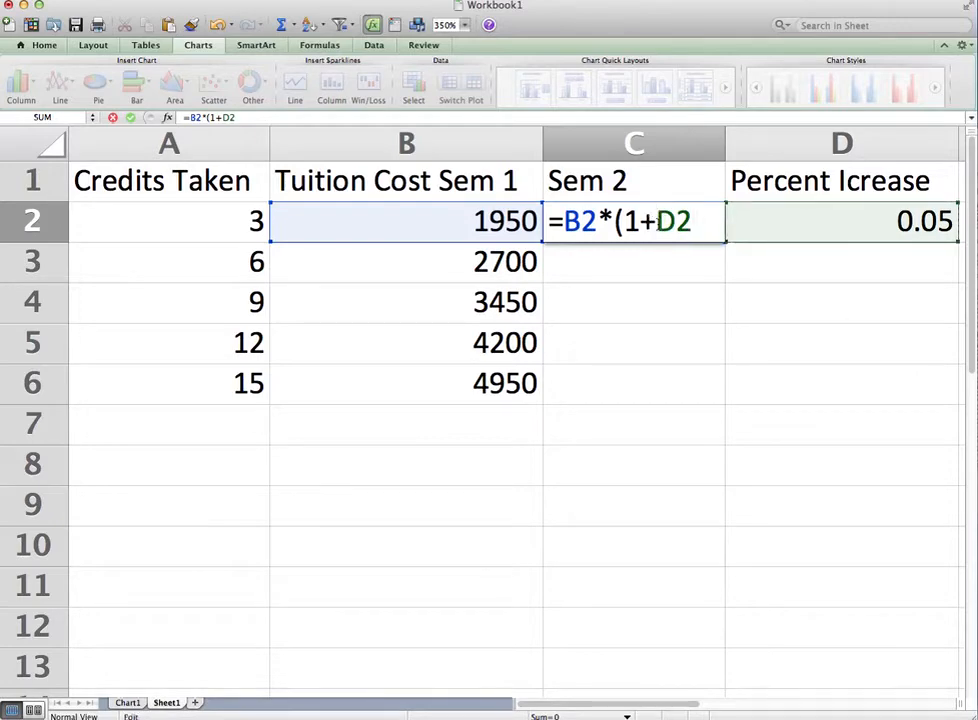
{"action": "type", "text": "$"}
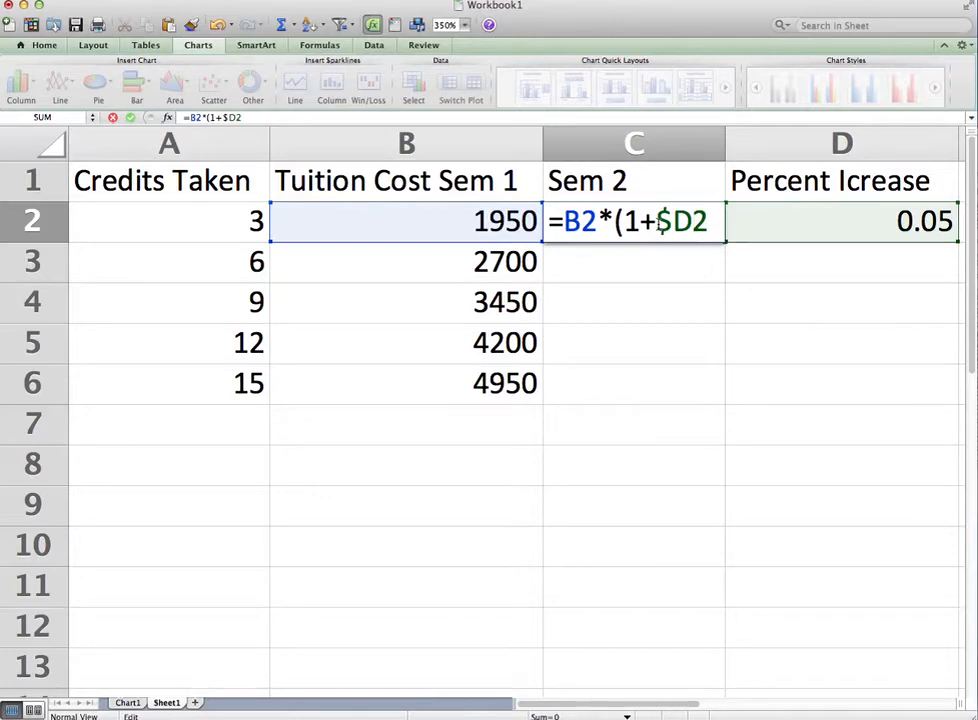
{"action": "key", "text": "Right"}
{"action": "type", "text": "$"}
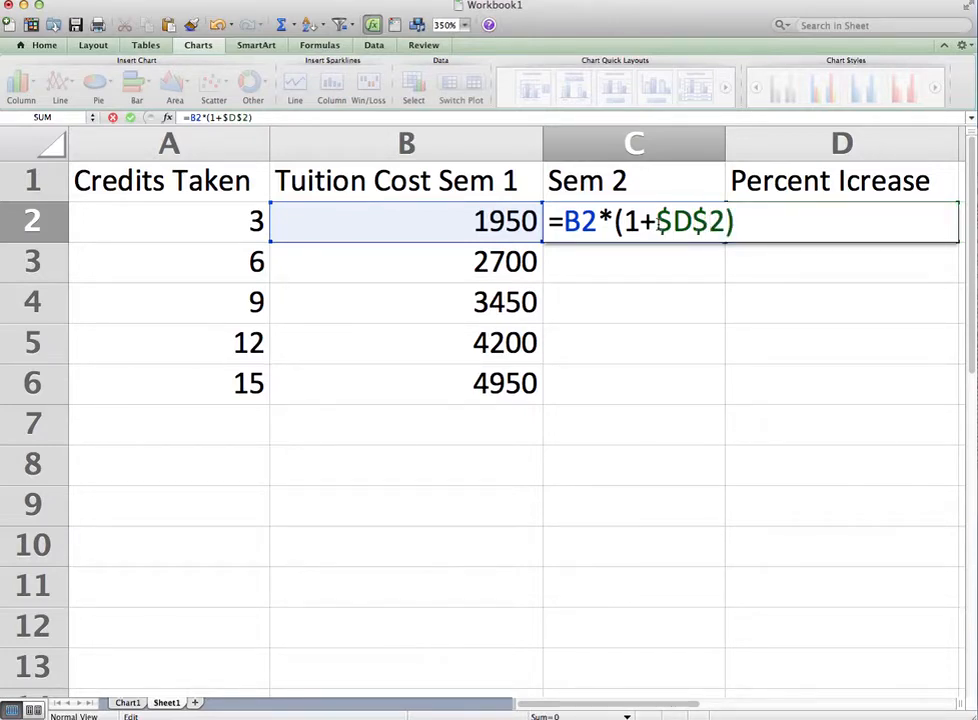
{"action": "key", "text": "Return"}
{"action": "left_click", "coordinate": [660, 228]}
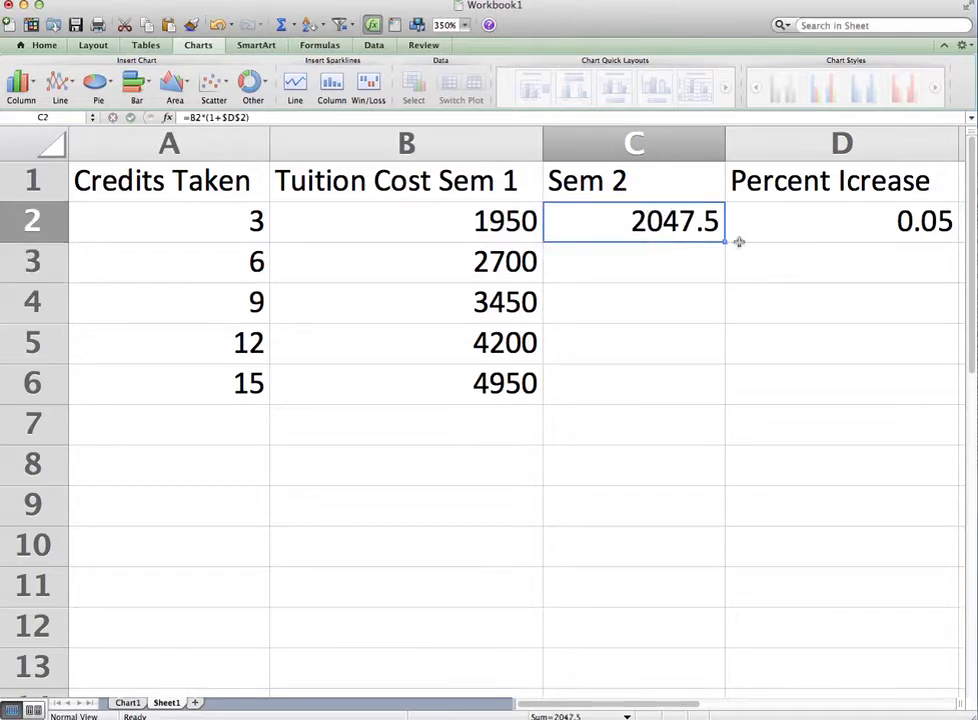
{"action": "left_click_drag", "start_coordinate": [725, 242], "coordinate": [716, 412]}
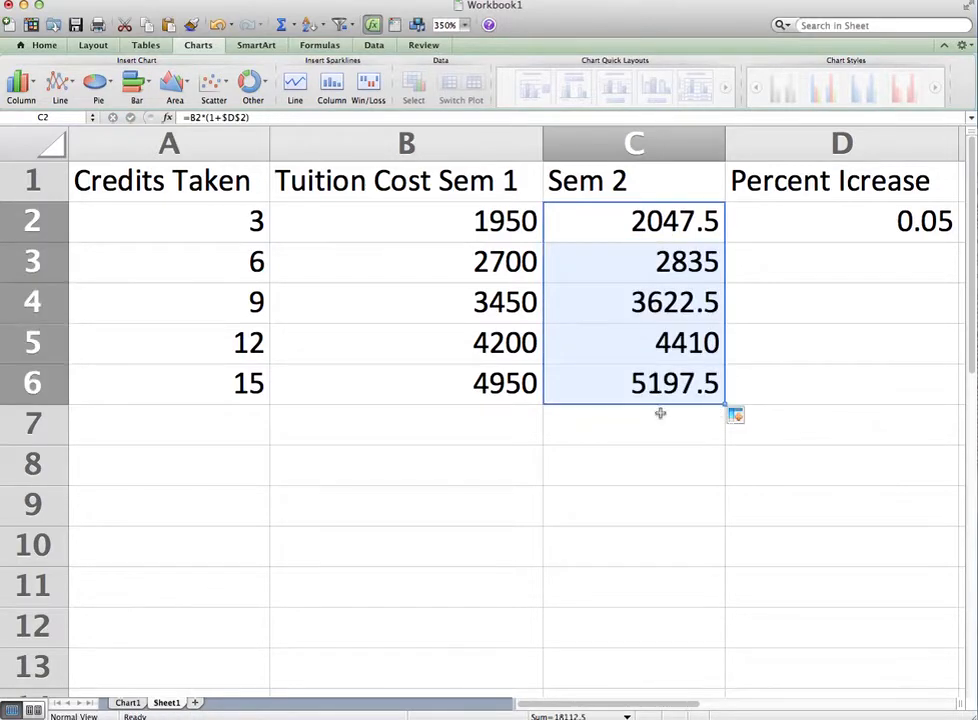
Step: Set the percent increase in D2 to 0.1
{"action": "double_click", "coordinate": [912, 222]}
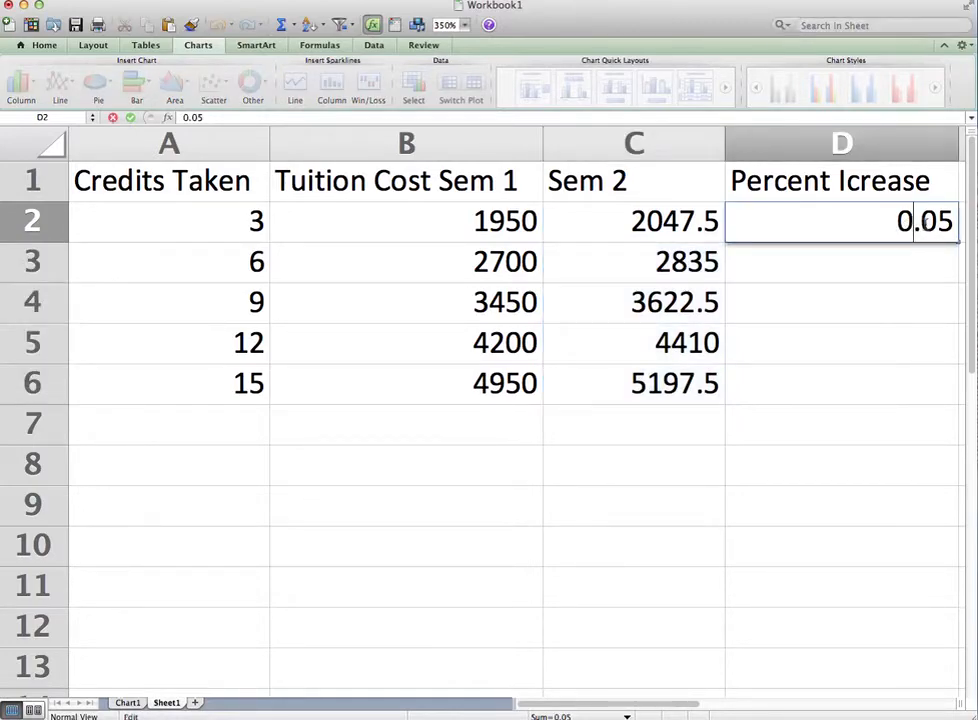
{"action": "left_click_drag", "start_coordinate": [921, 222], "coordinate": [954, 222]}
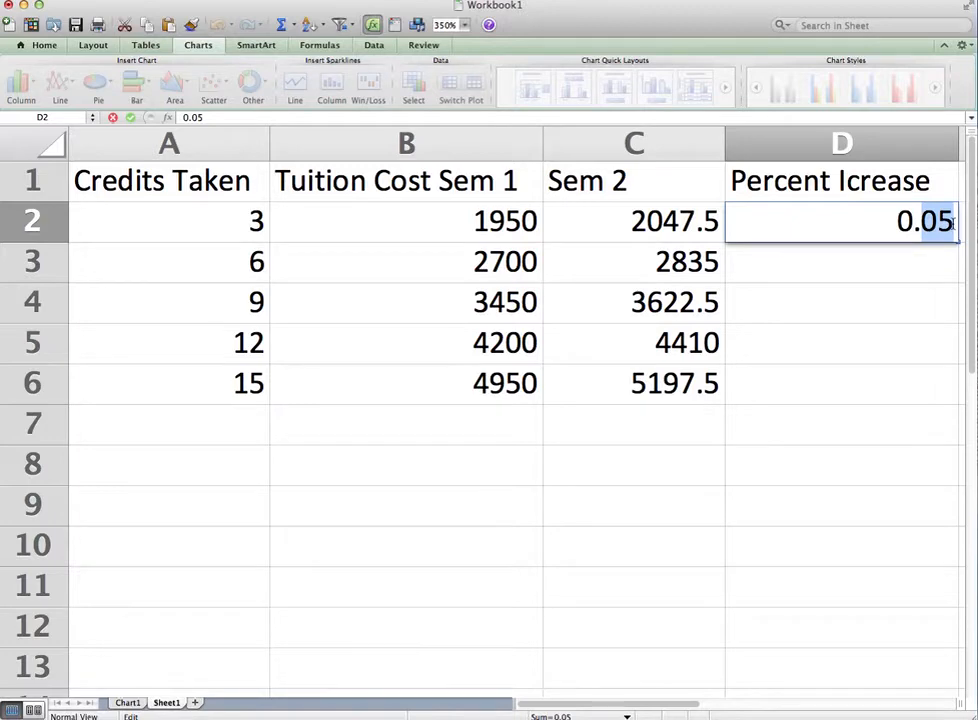
{"action": "type", "text": "1"}
{"action": "key", "text": "Return"}
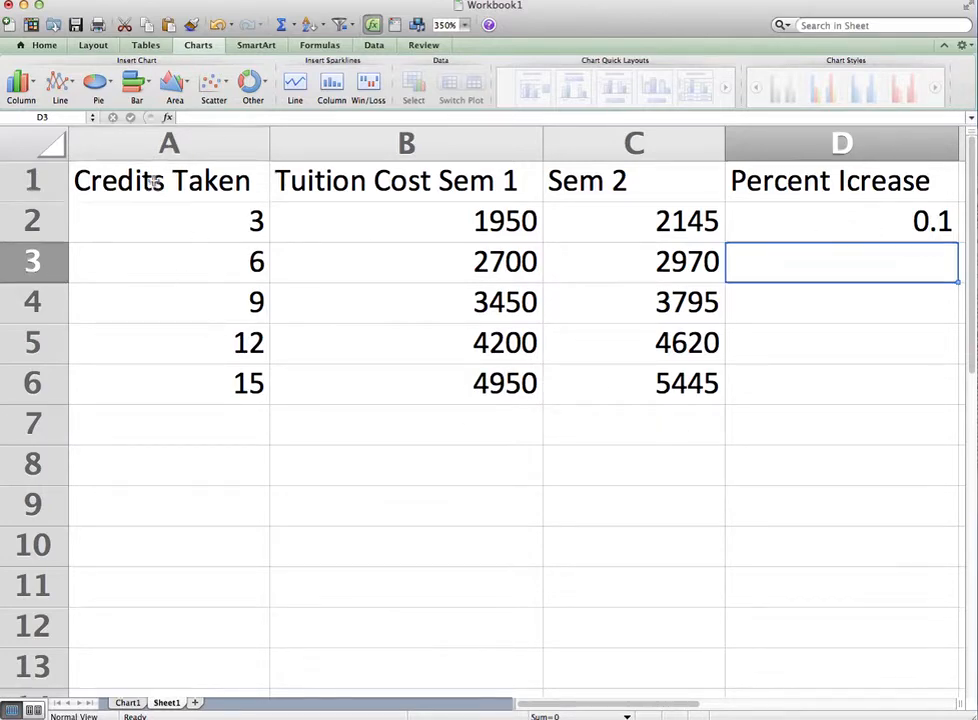
Step: Insert a Marked Scatter chart from the data in A1:C6
{"action": "left_click_drag", "start_coordinate": [156, 197], "coordinate": [579, 374]}
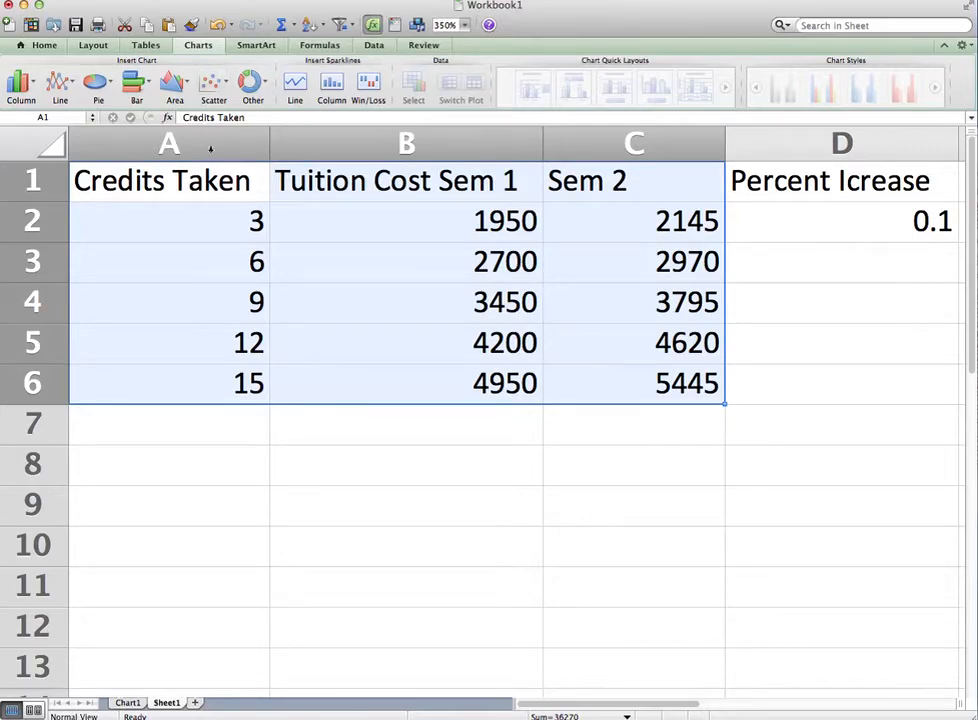
{"action": "left_click", "coordinate": [209, 88]}
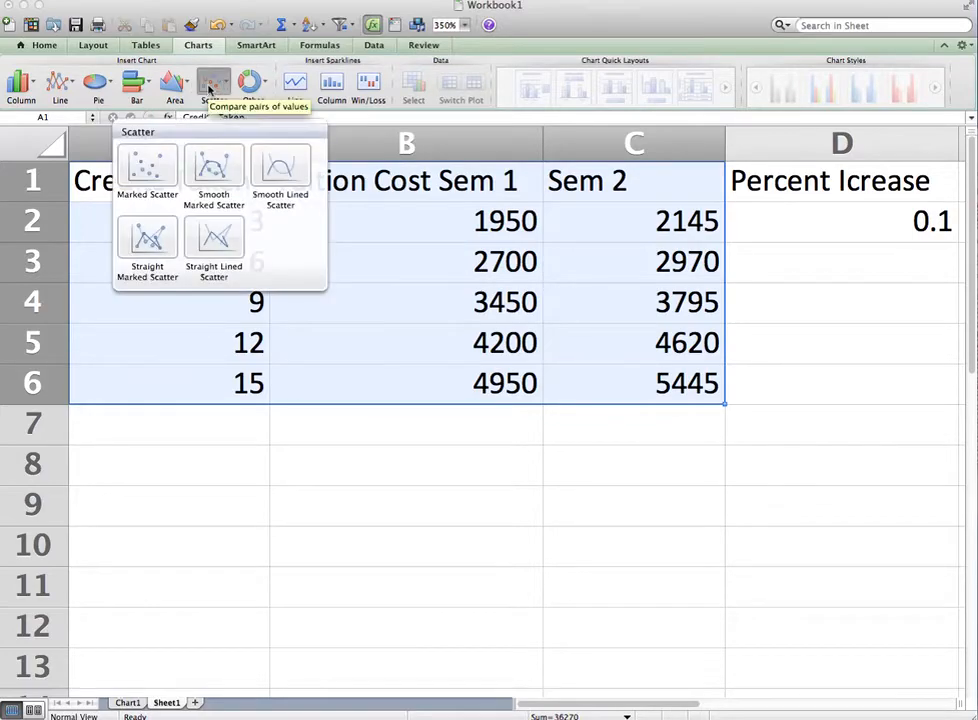
{"action": "left_click", "coordinate": [150, 174]}
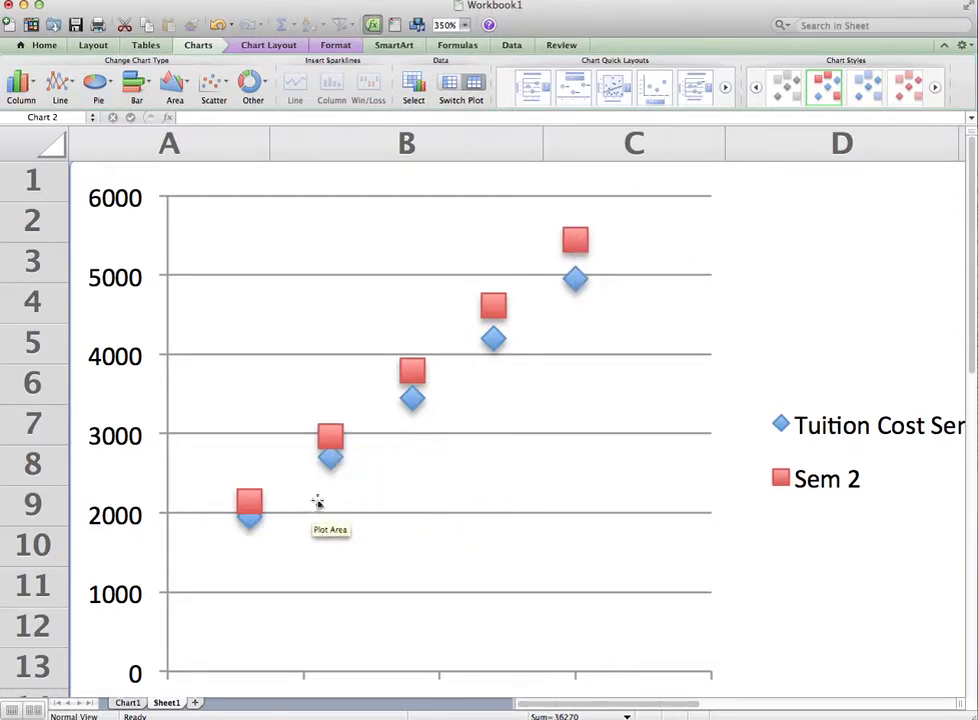
Step: Add a linear trendline with its equation displayed to the Sem 2 series and move the equation to the empty area beside the lower data points
{"action": "left_click", "coordinate": [249, 508]}
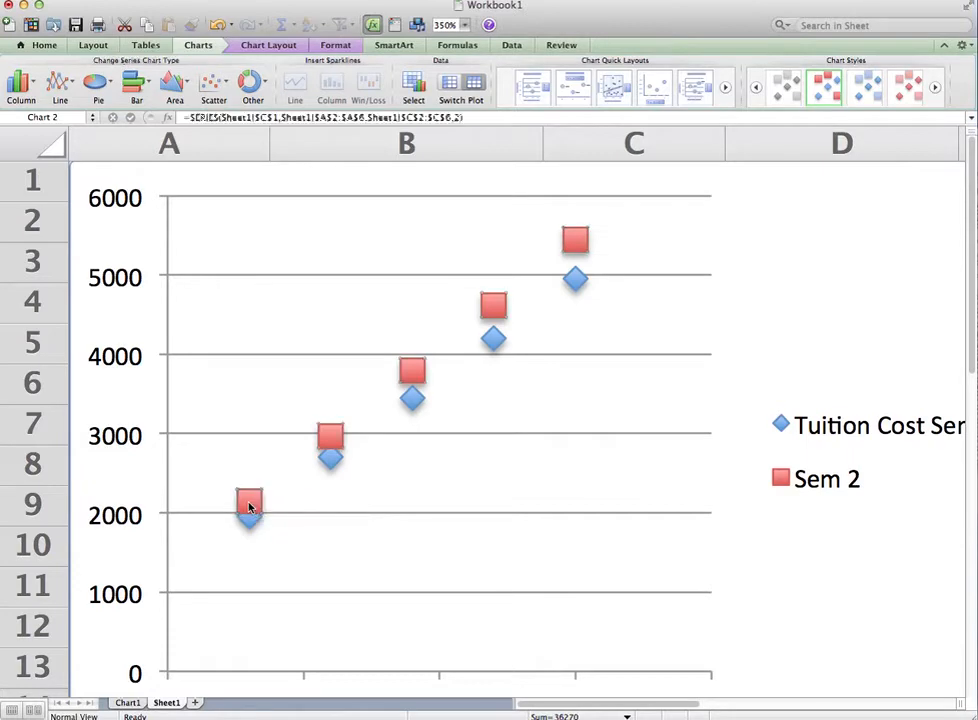
{"action": "right_click", "coordinate": [249, 508]}
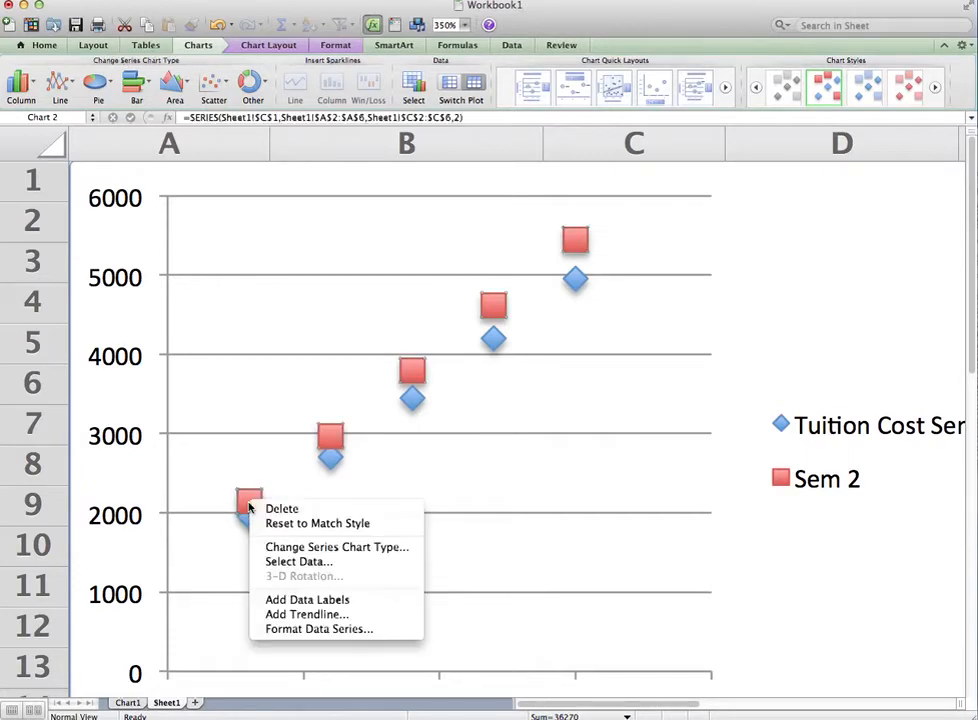
{"action": "left_click", "coordinate": [300, 614]}
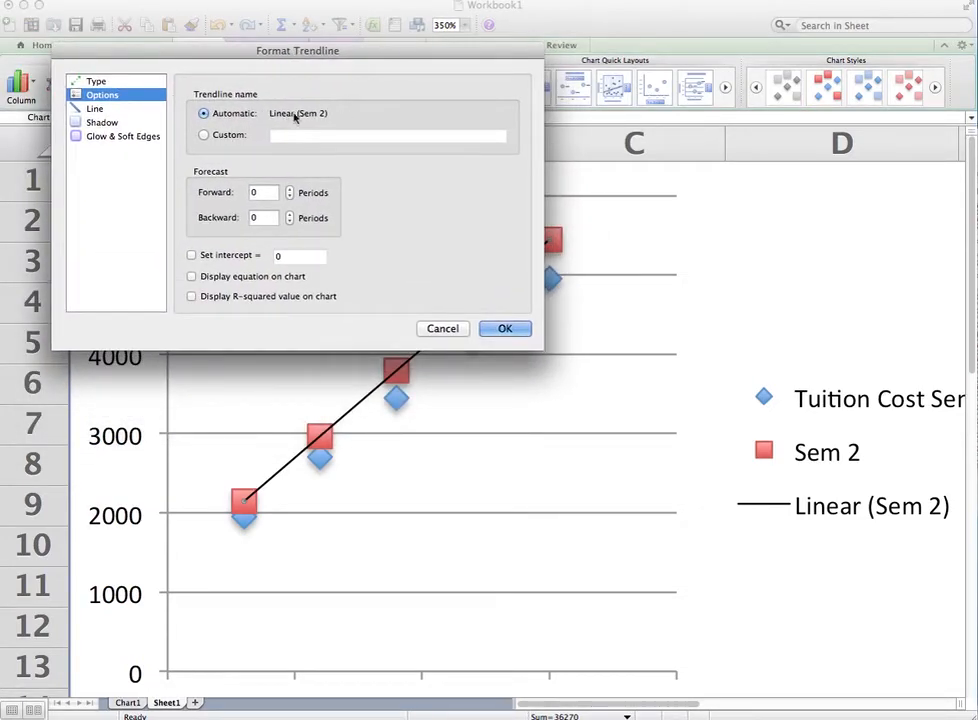
{"action": "left_click", "coordinate": [88, 106]}
{"action": "left_click", "coordinate": [101, 96]}
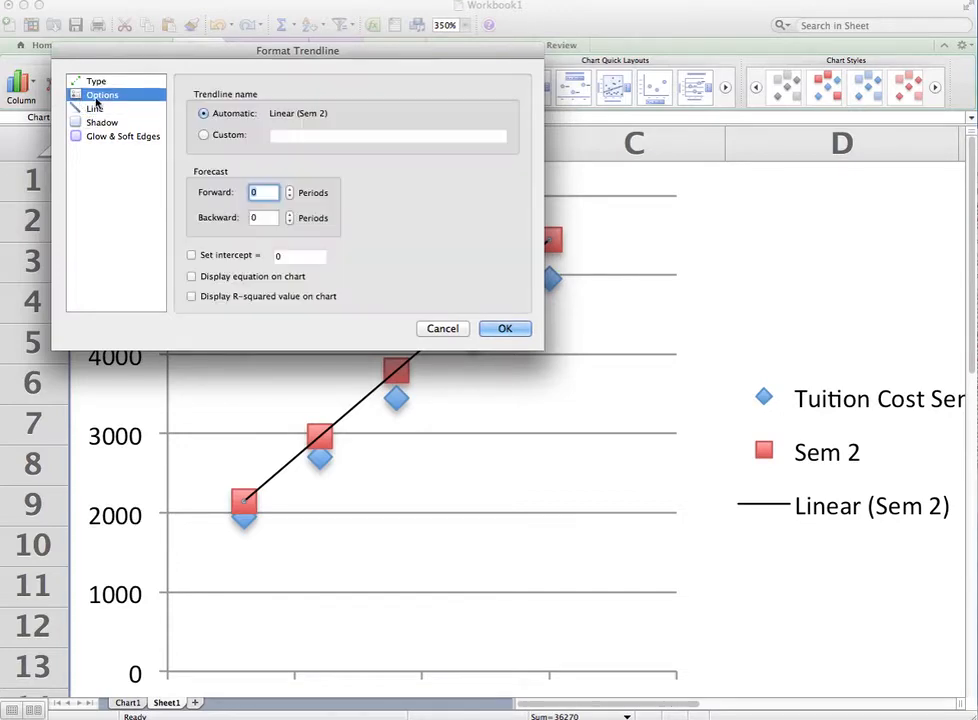
{"action": "left_click", "coordinate": [192, 277]}
{"action": "left_click", "coordinate": [505, 330]}
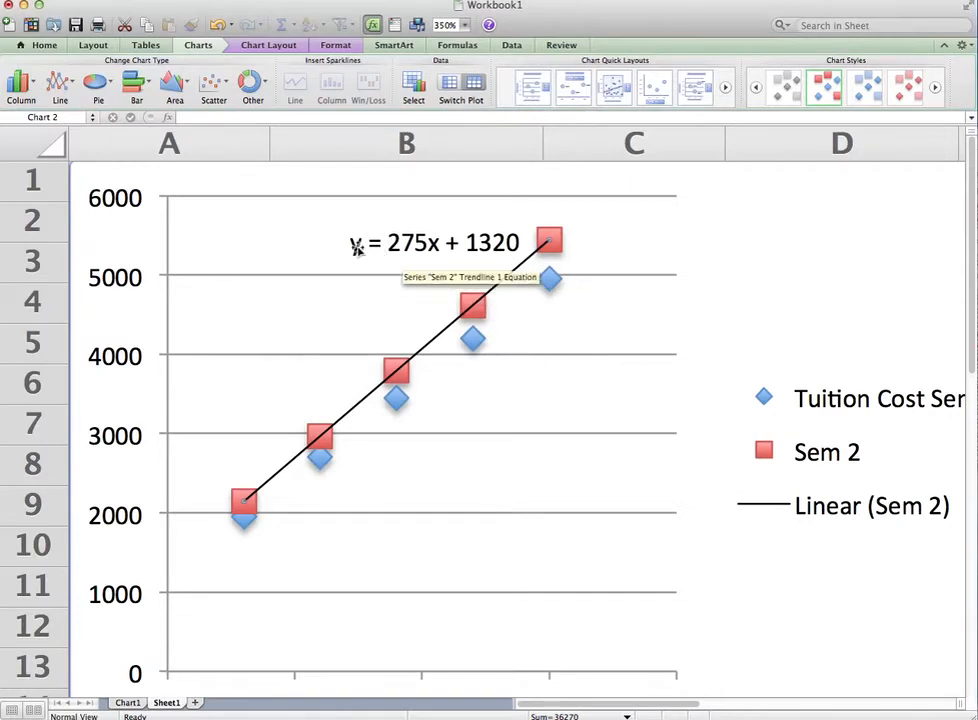
{"action": "left_click_drag", "start_coordinate": [356, 242], "coordinate": [573, 463]}
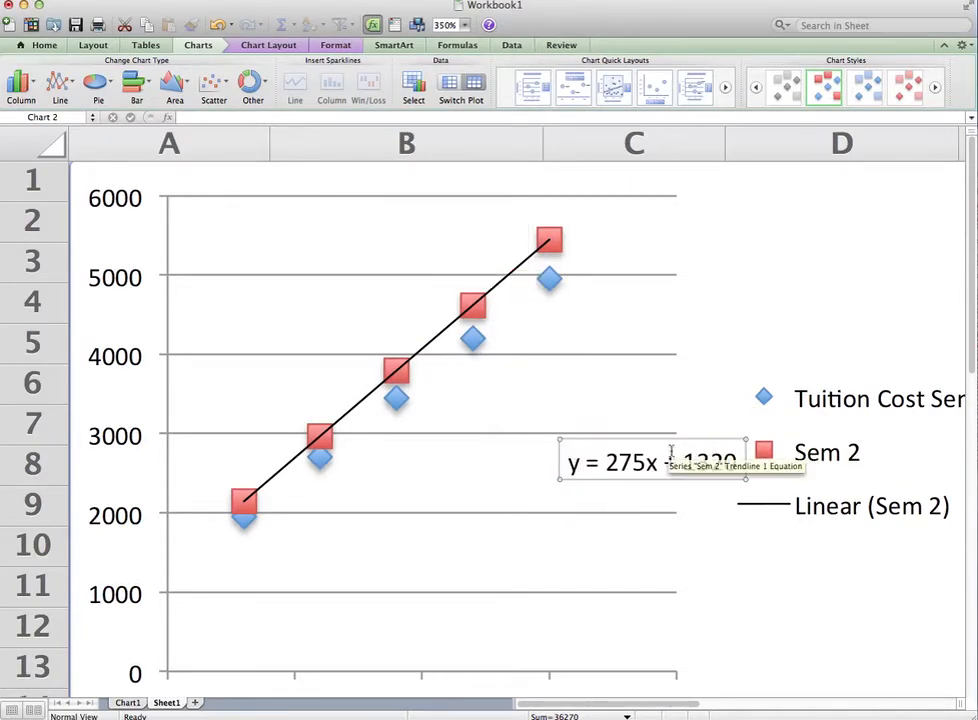
Step: Add a linear trendline with its equation displayed to the Tuition Cost Sem 1 series and move the equation beside that line's upper end
{"action": "left_click", "coordinate": [472, 338]}
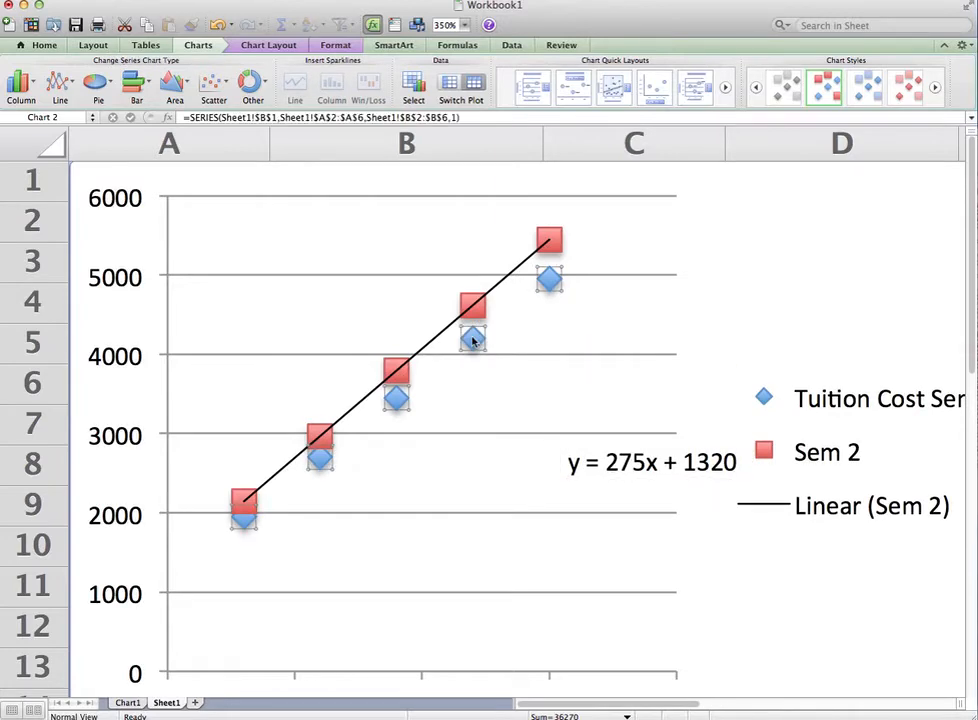
{"action": "right_click", "coordinate": [472, 338]}
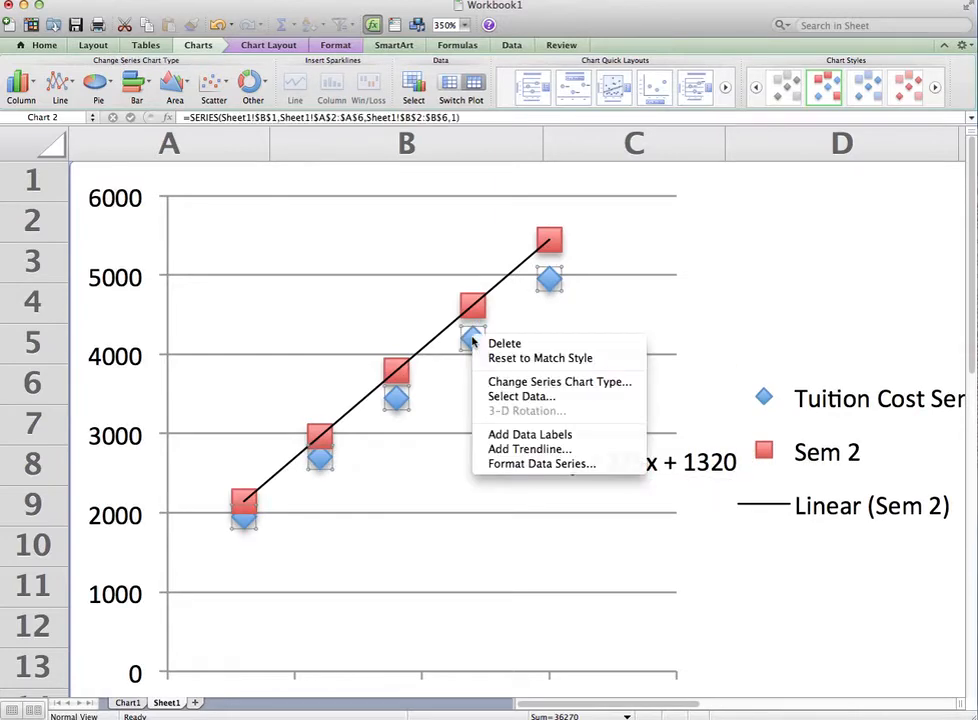
{"action": "left_click", "coordinate": [530, 450]}
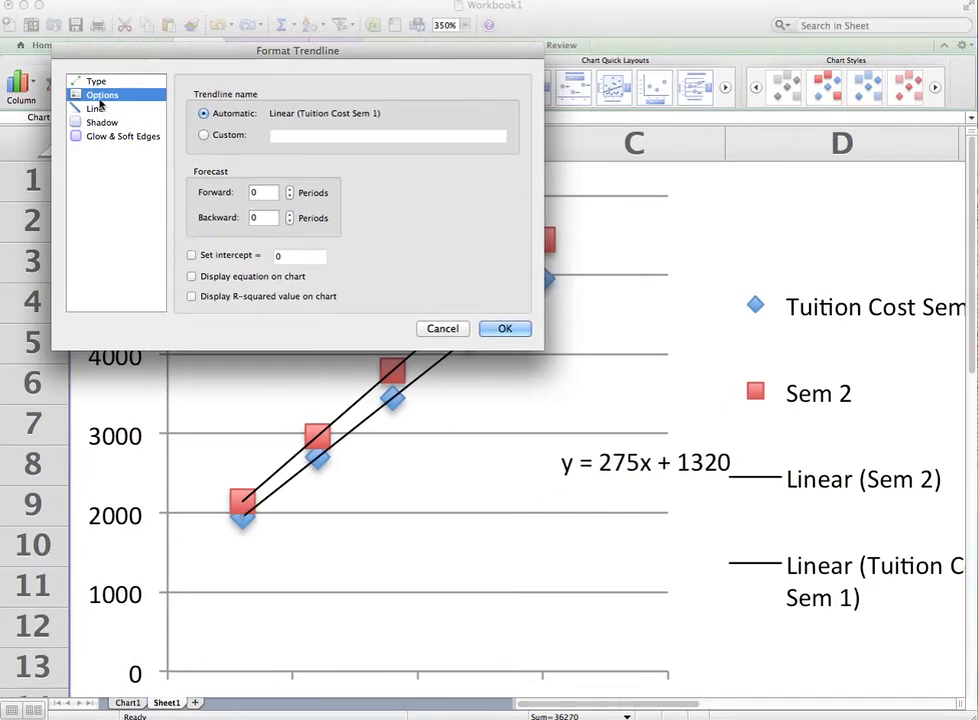
{"action": "left_click", "coordinate": [192, 276]}
{"action": "left_click", "coordinate": [505, 329]}
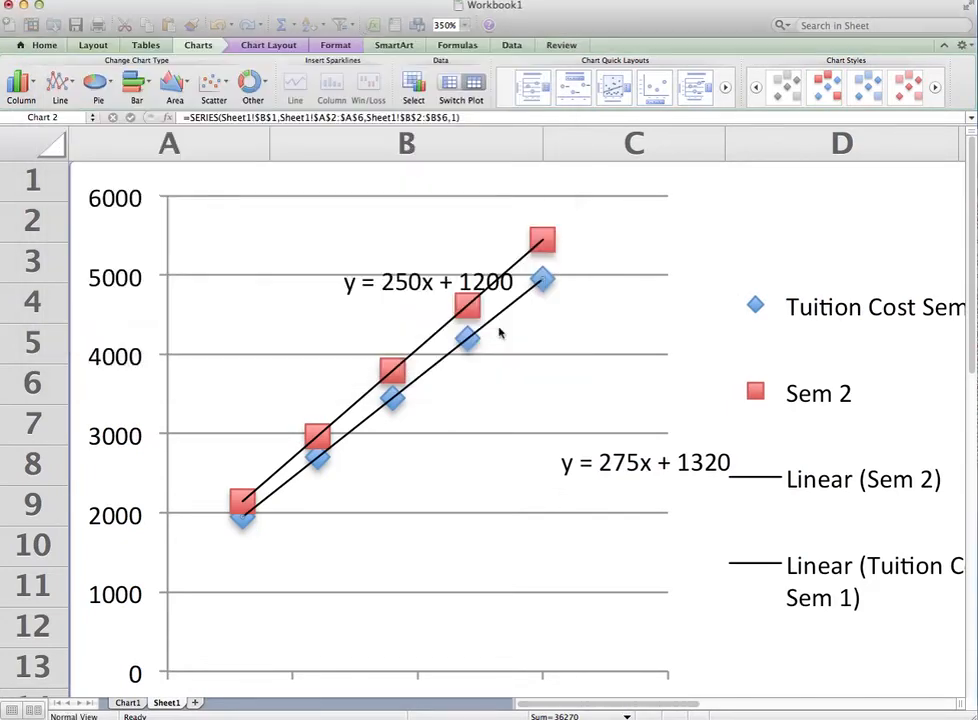
{"action": "left_click_drag", "start_coordinate": [356, 282], "coordinate": [576, 304]}
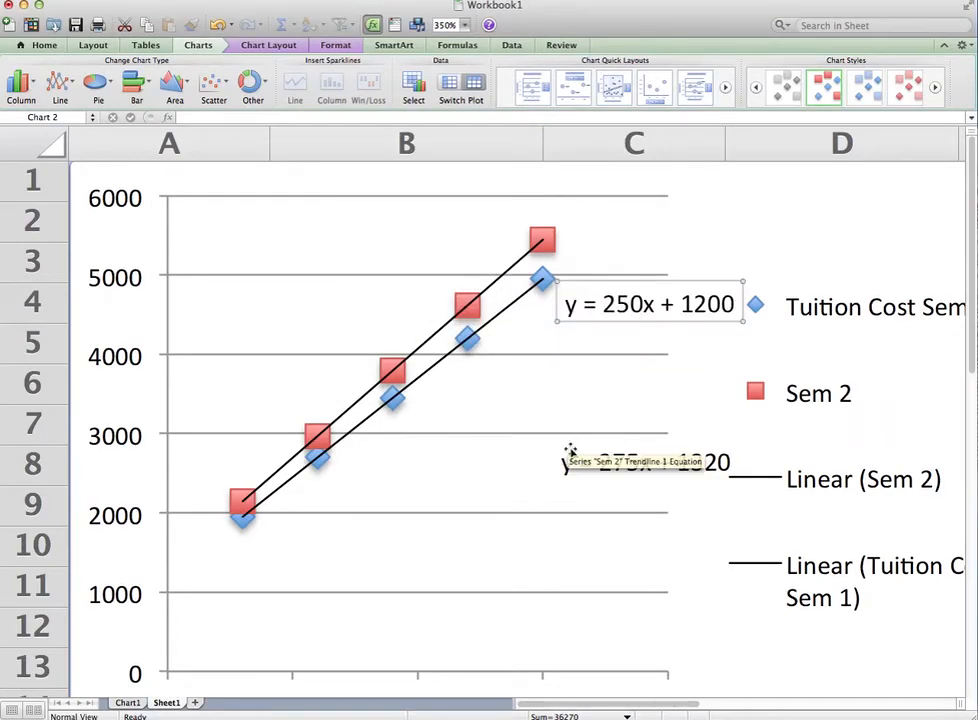
Step: Move the Sem 2 equation up closer to the Sem 1 equation and place the chart on a new sheet named Tuition Chart
{"action": "left_click_drag", "start_coordinate": [566, 464], "coordinate": [563, 406]}
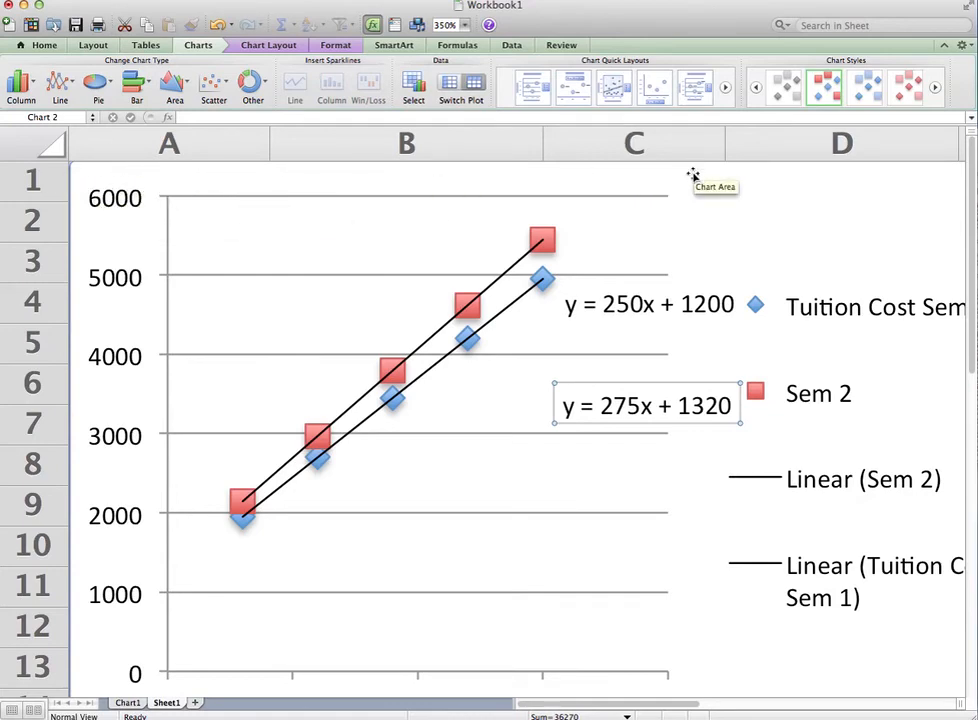
{"action": "right_click", "coordinate": [707, 232]}
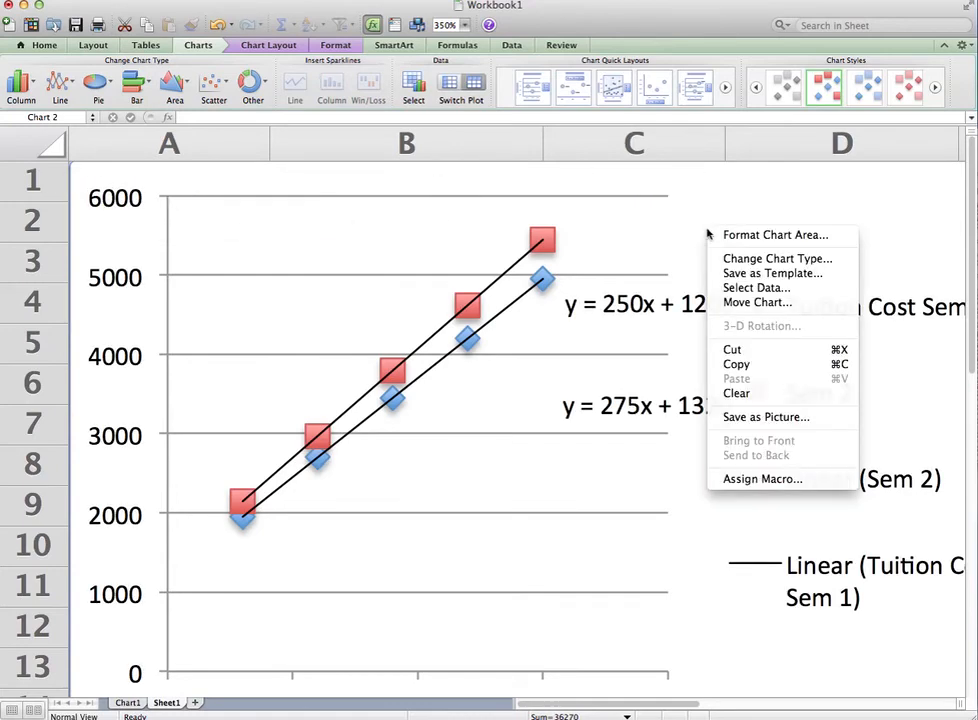
{"action": "left_click", "coordinate": [769, 303]}
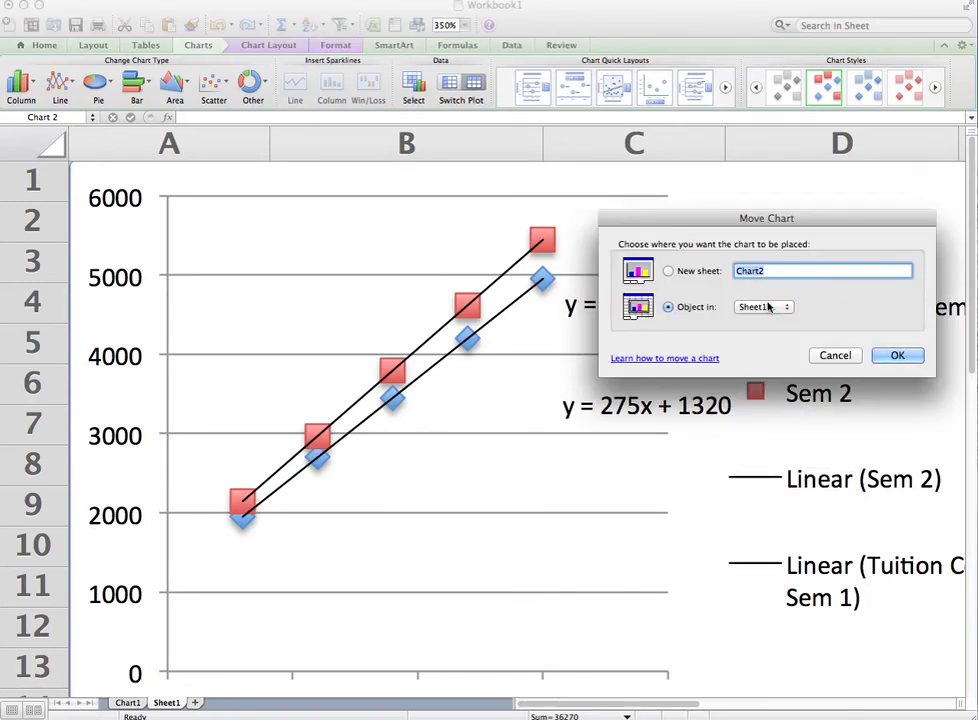
{"action": "left_click", "coordinate": [669, 272]}
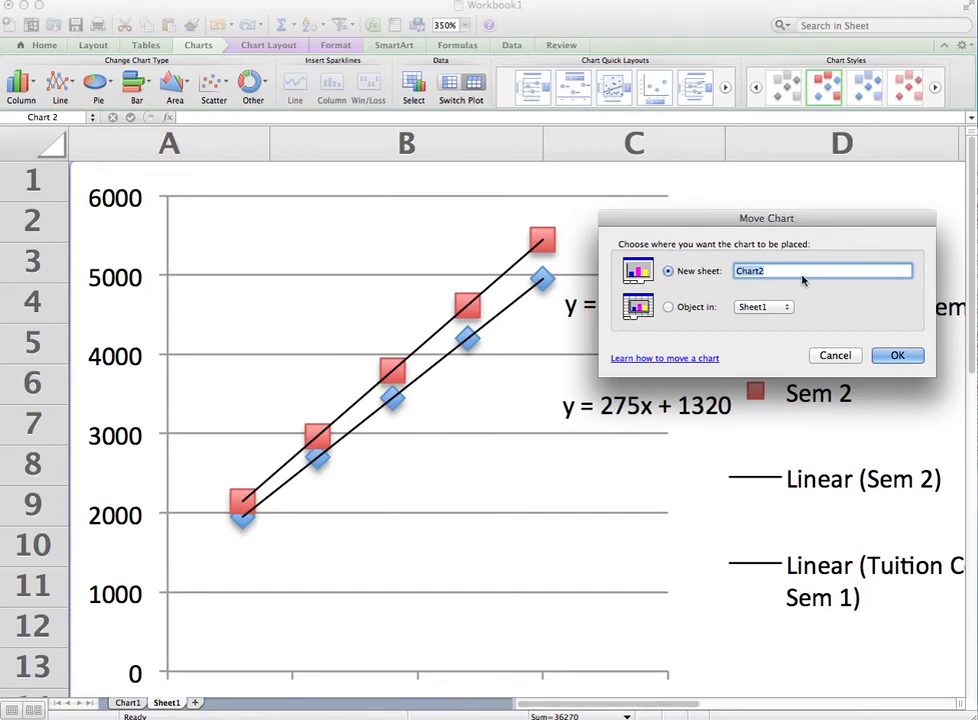
{"action": "type", "text": "Tuition Chart"}
{"action": "left_click", "coordinate": [897, 357]}
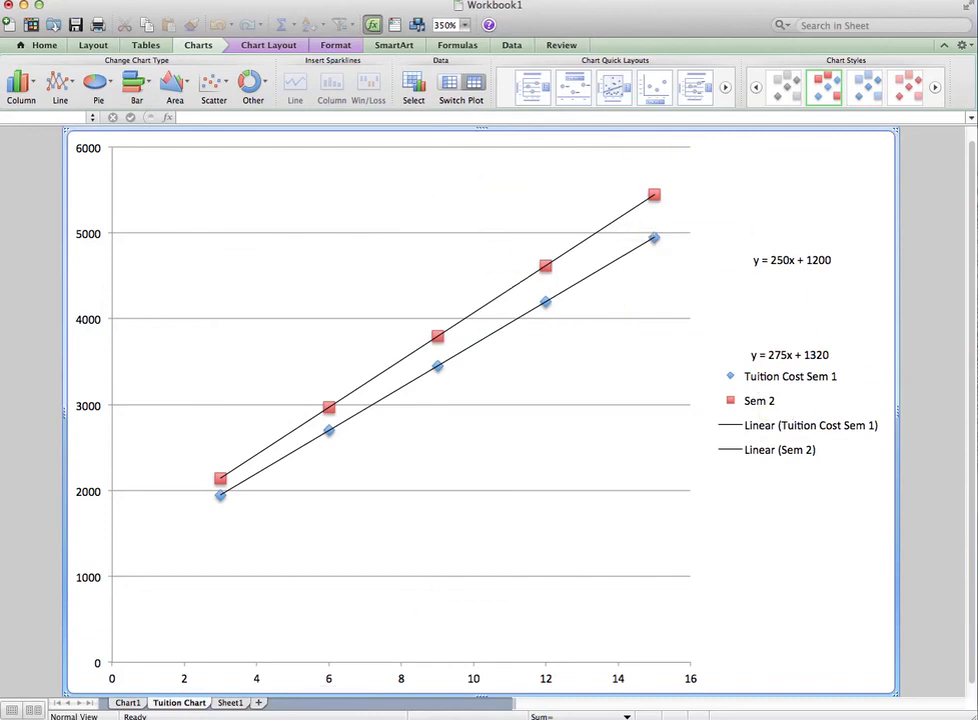
Step: Return to the Sheet1 data and replace the Sem 2 cost for 15 credits in C6 with 7000
{"action": "left_click", "coordinate": [231, 703]}
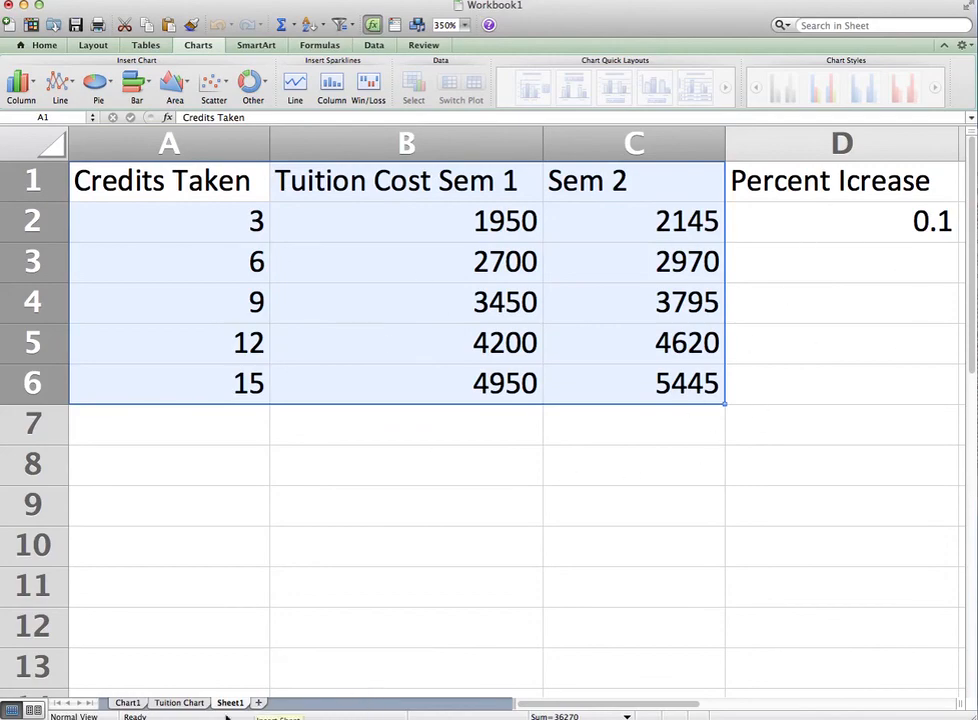
{"action": "left_click", "coordinate": [183, 704]}
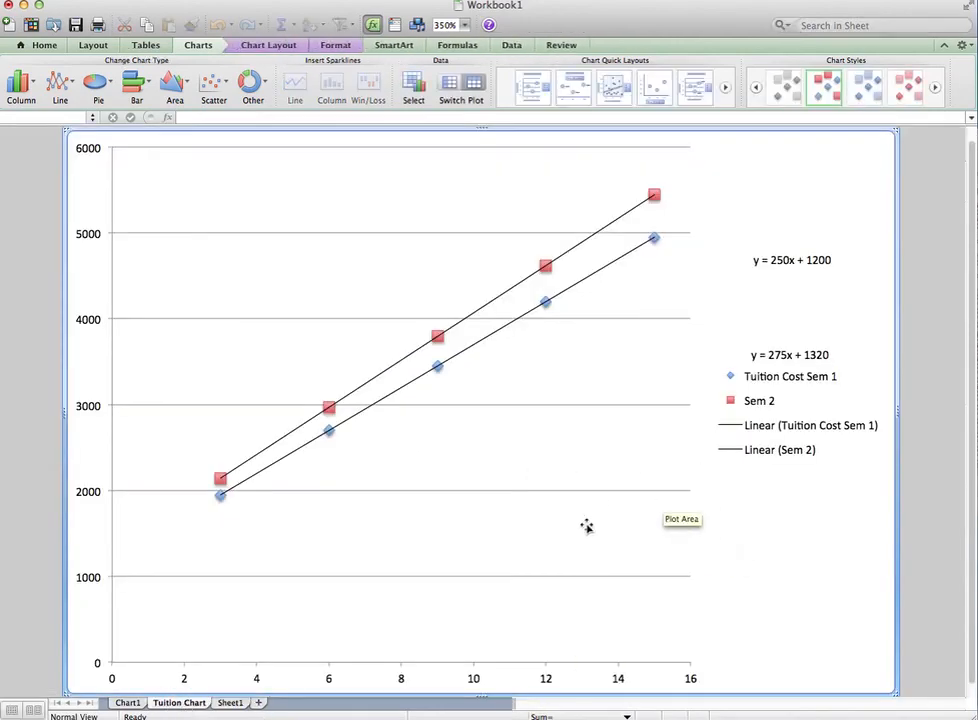
{"action": "left_click", "coordinate": [230, 703]}
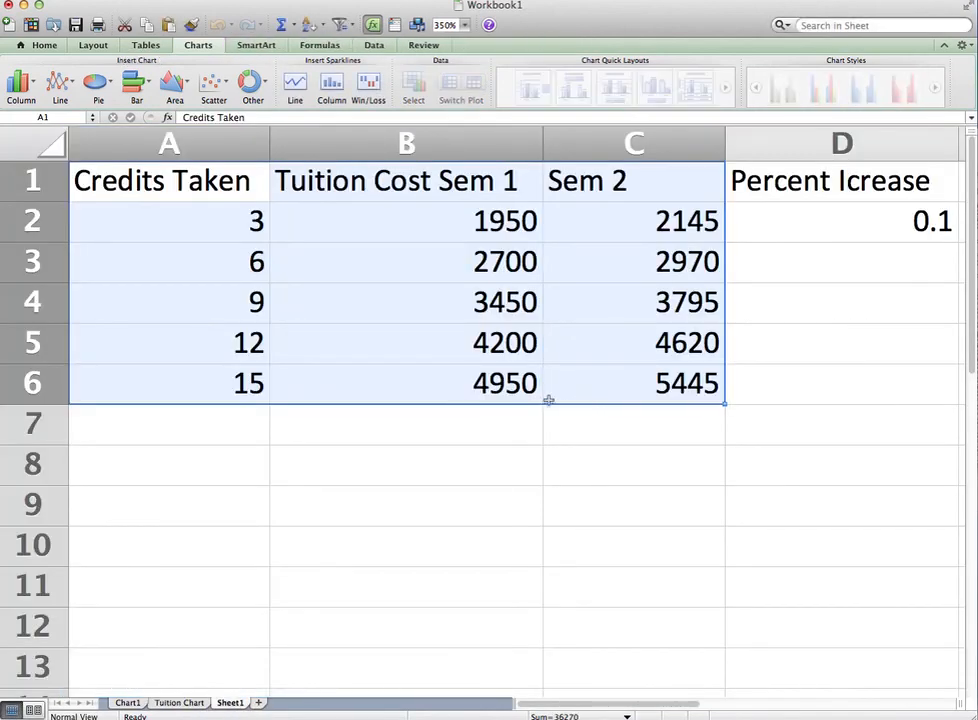
{"action": "left_click", "coordinate": [613, 432]}
{"action": "left_click", "coordinate": [663, 378]}
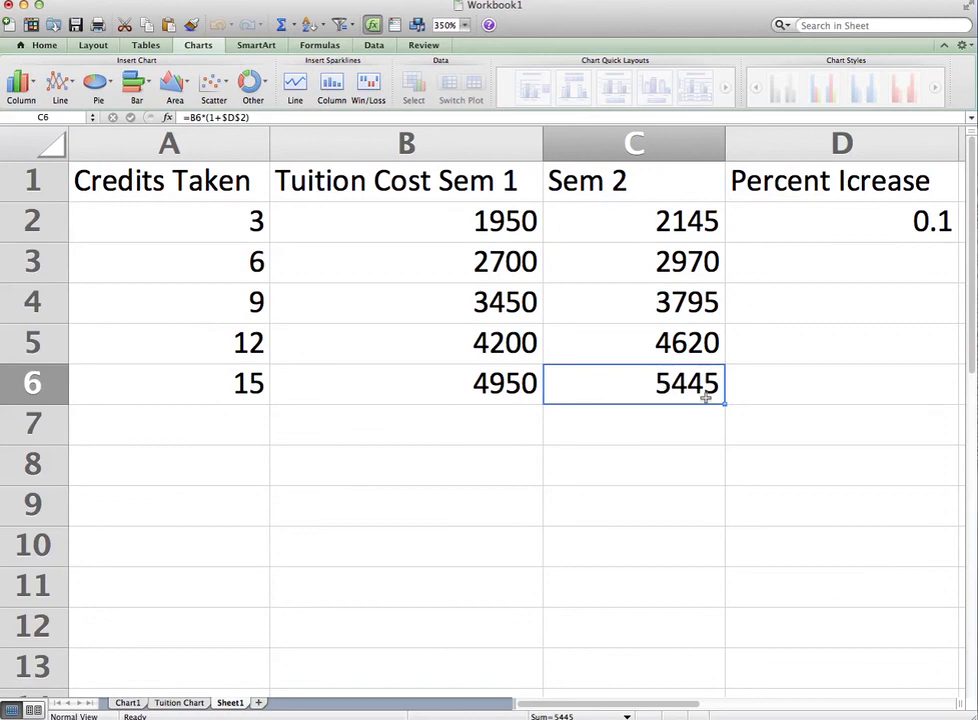
{"action": "type", "text": "7000"}
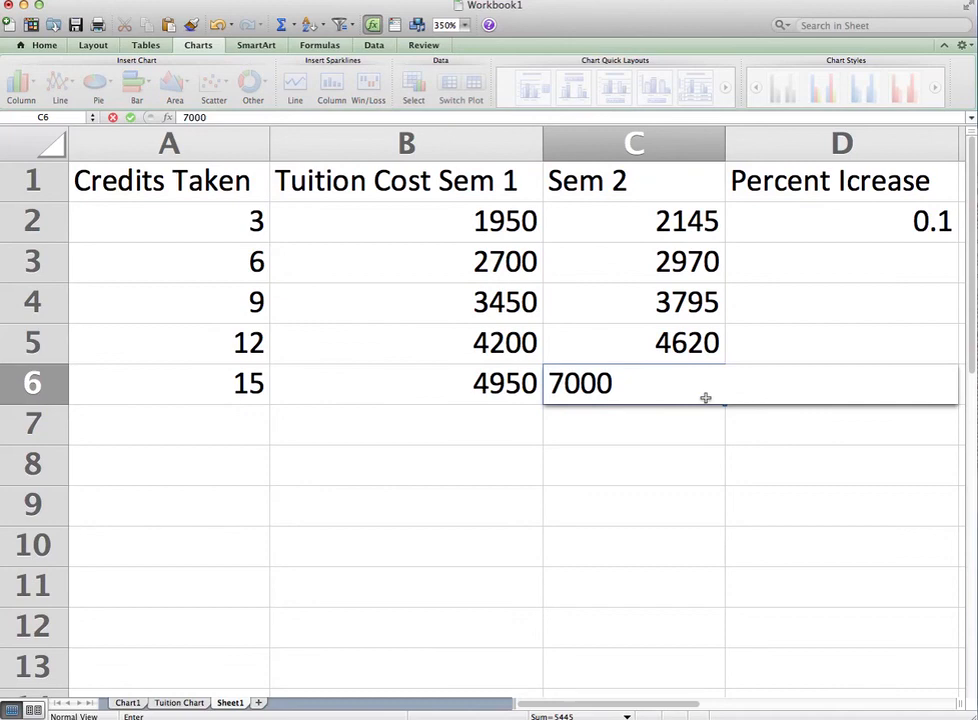
{"action": "key", "text": "Return"}
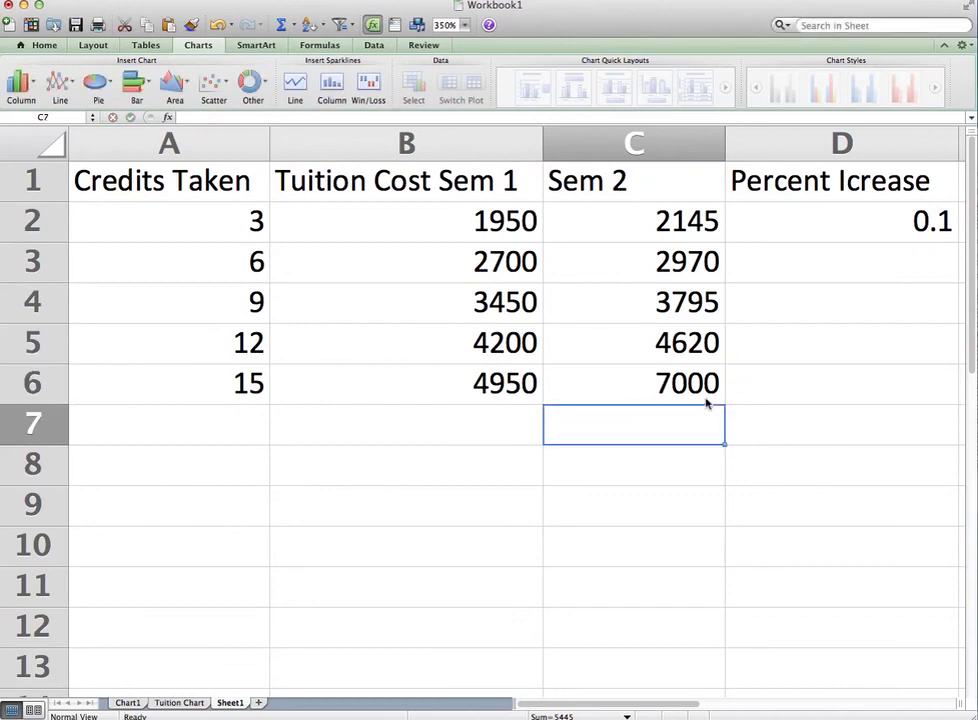